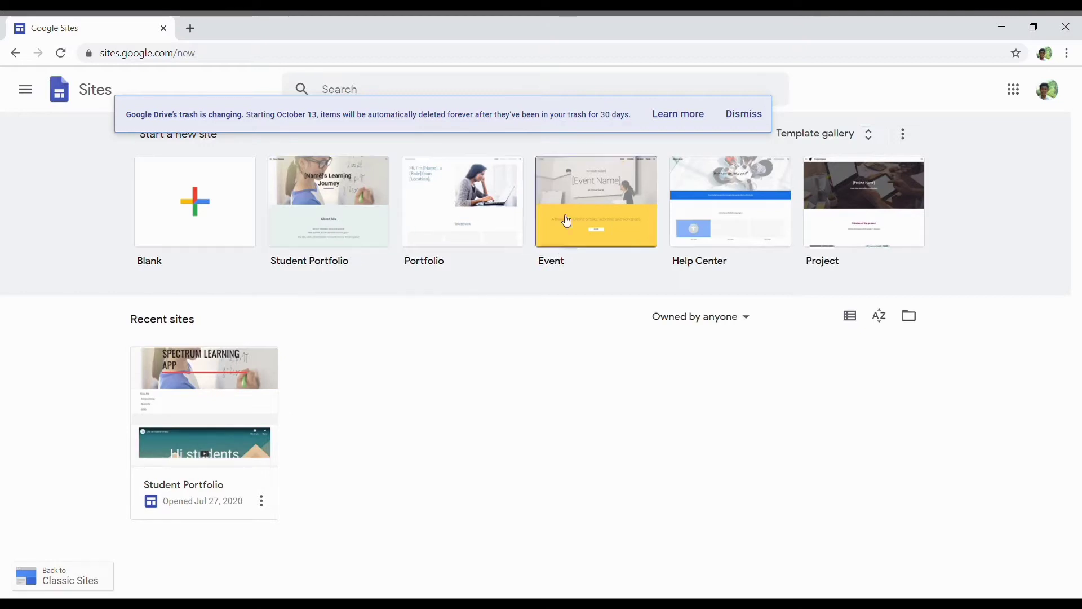
Look through the full template gallery and create a new blank site
click(871, 134)
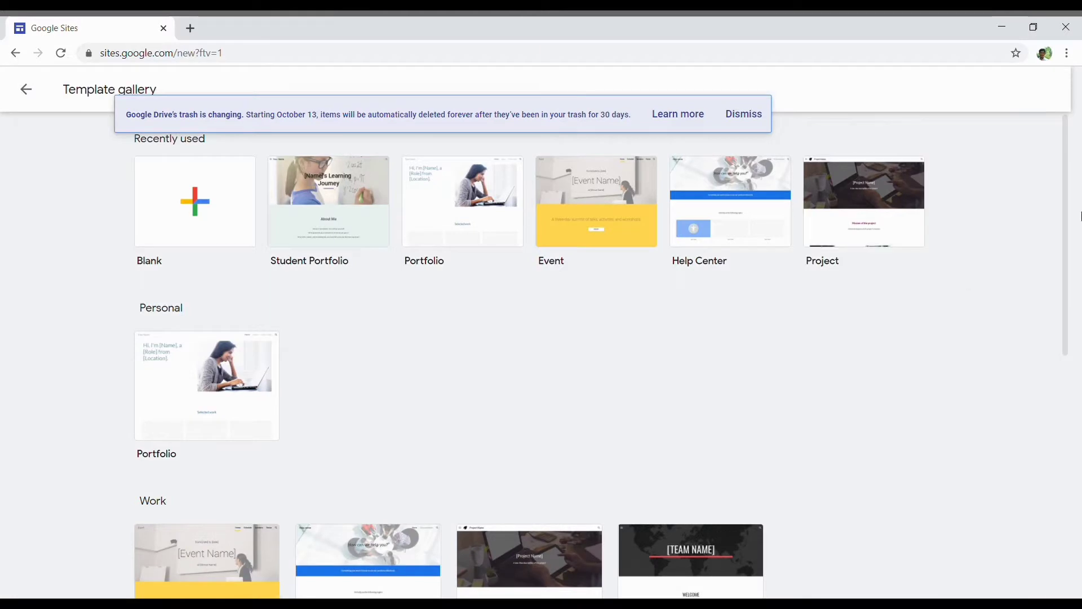
drag(1065, 210, 1061, 253)
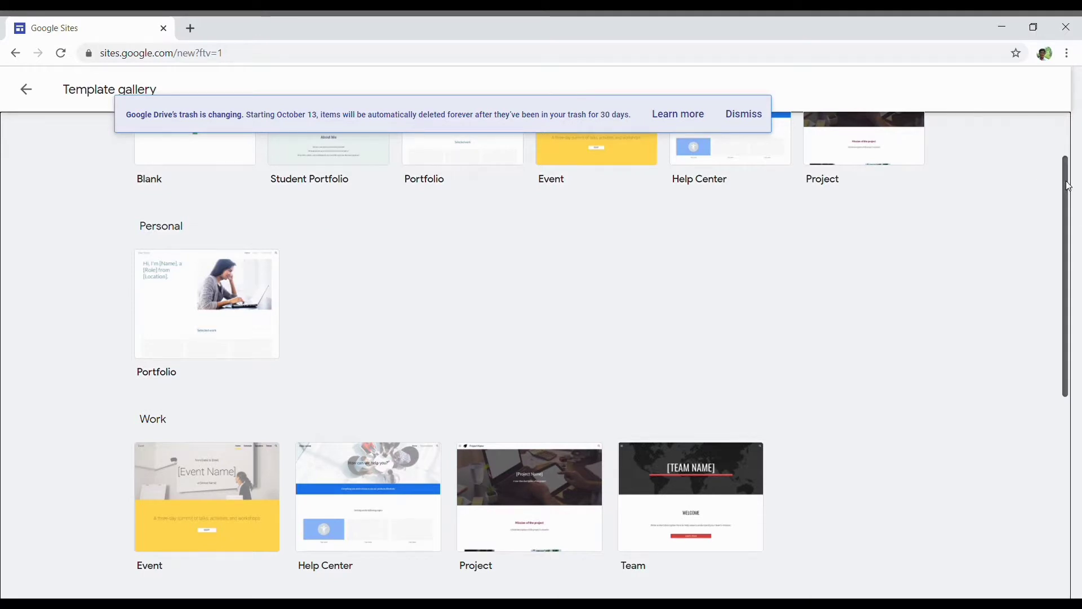
drag(1066, 186, 1066, 365)
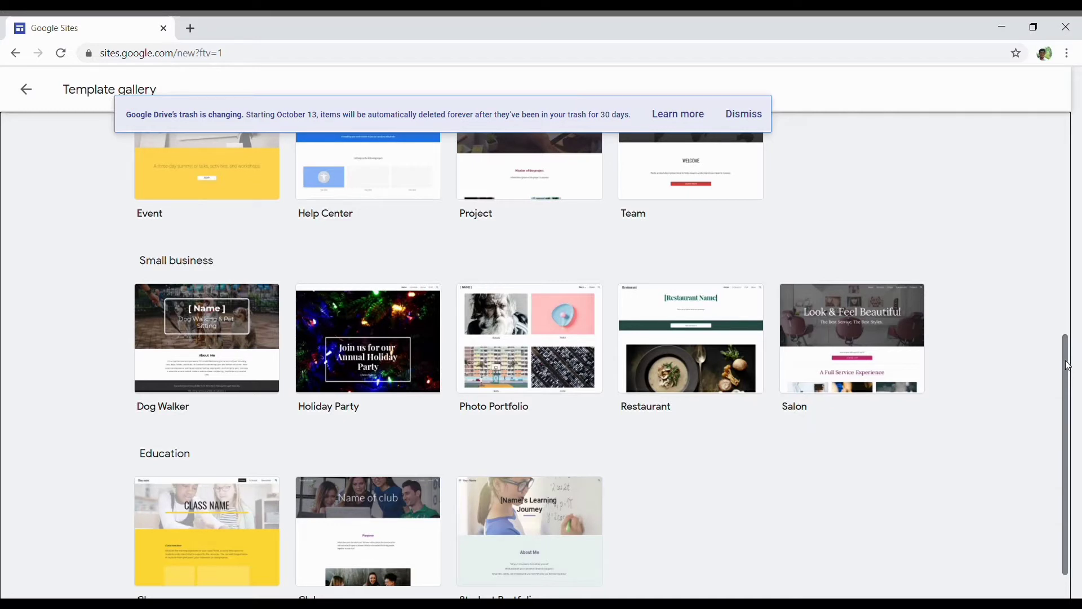
drag(1067, 365, 1065, 454)
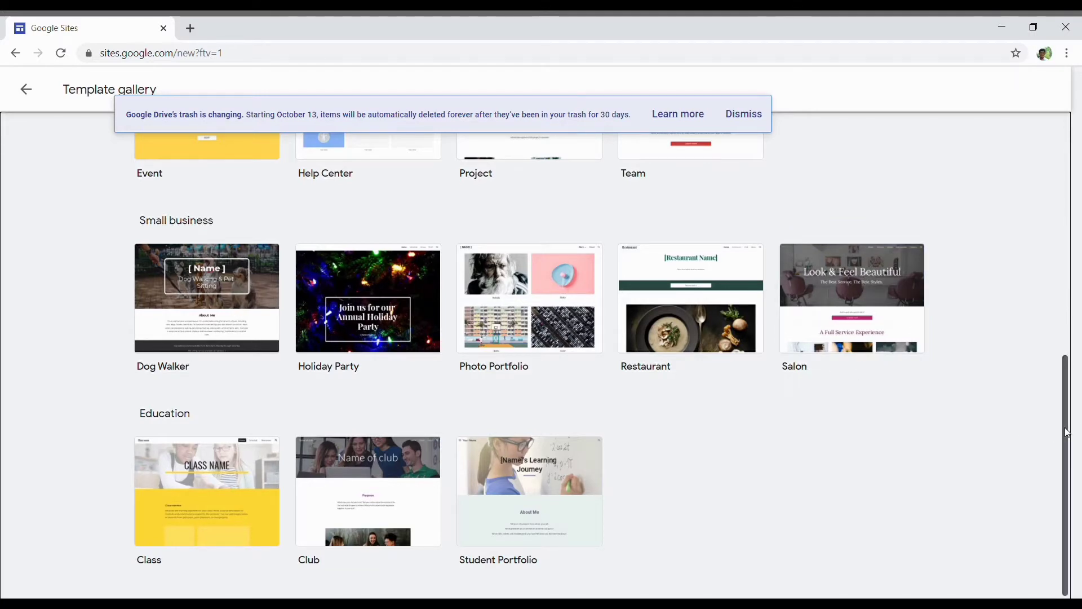
drag(1066, 416, 1077, 188)
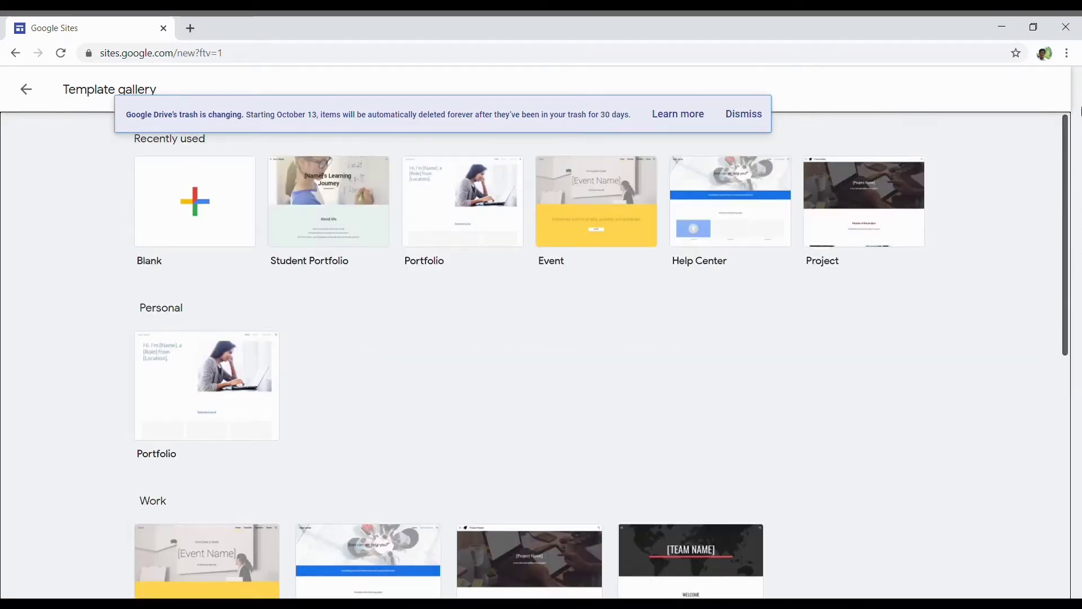
click(174, 189)
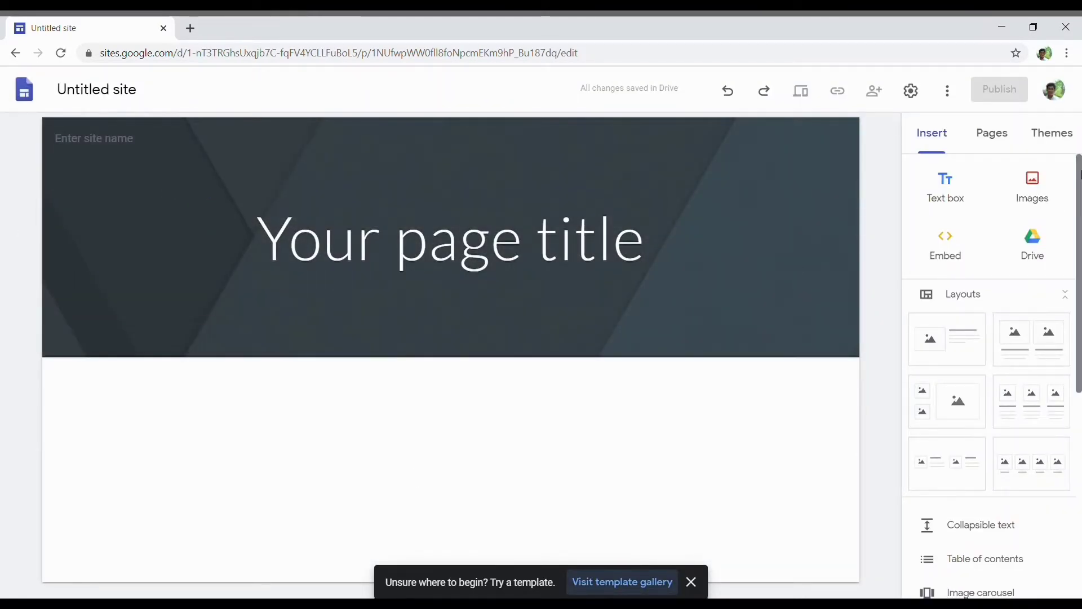
Enter "google site series" as the site name in the page header
scroll(992, 423, down, 3)
scroll(992, 423, up, 3)
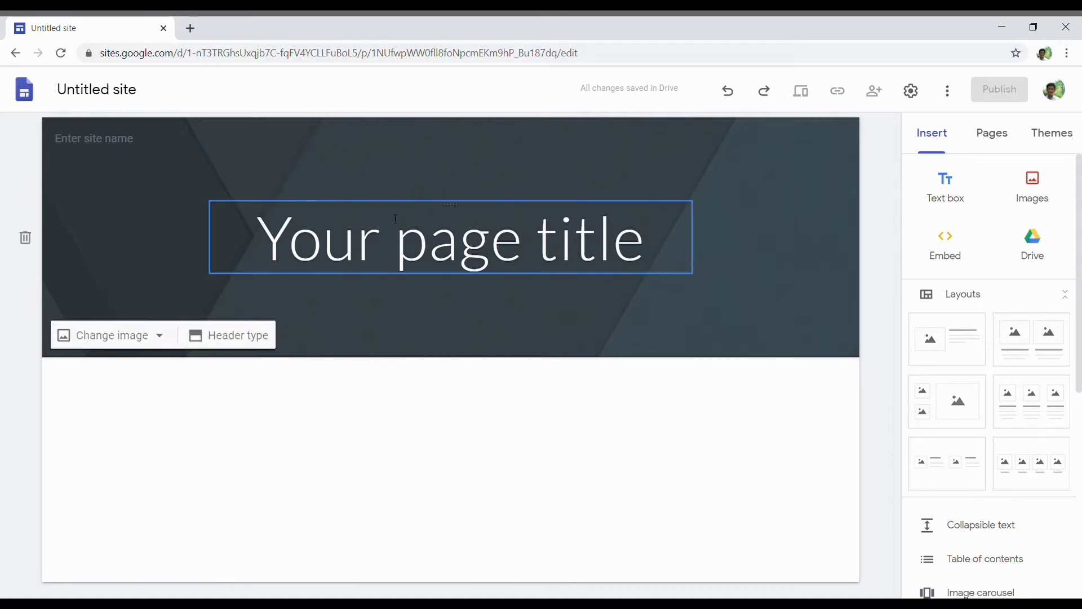
click(123, 140)
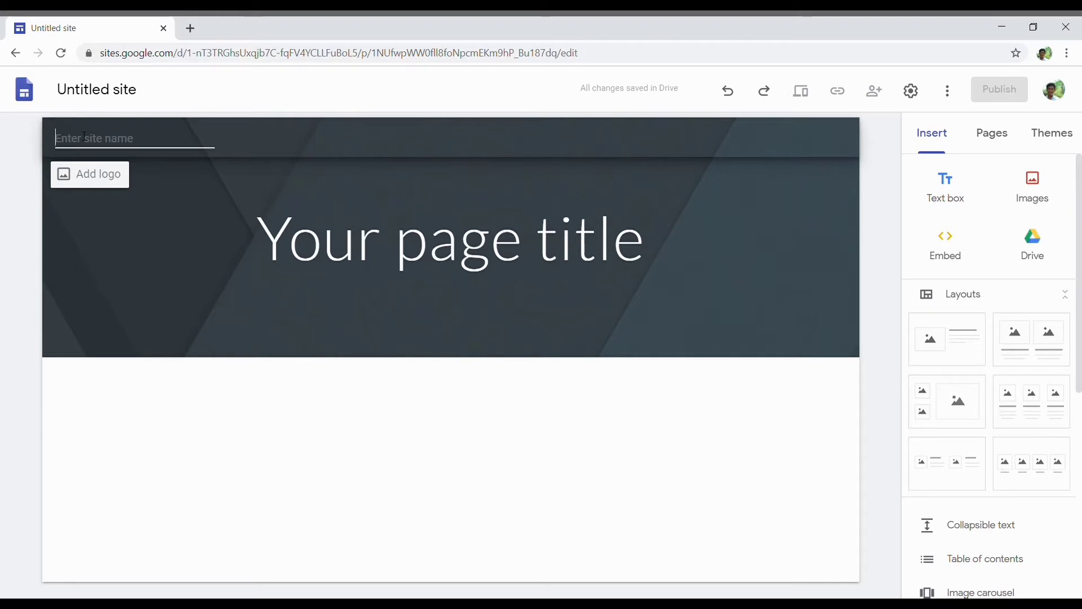
click(84, 136)
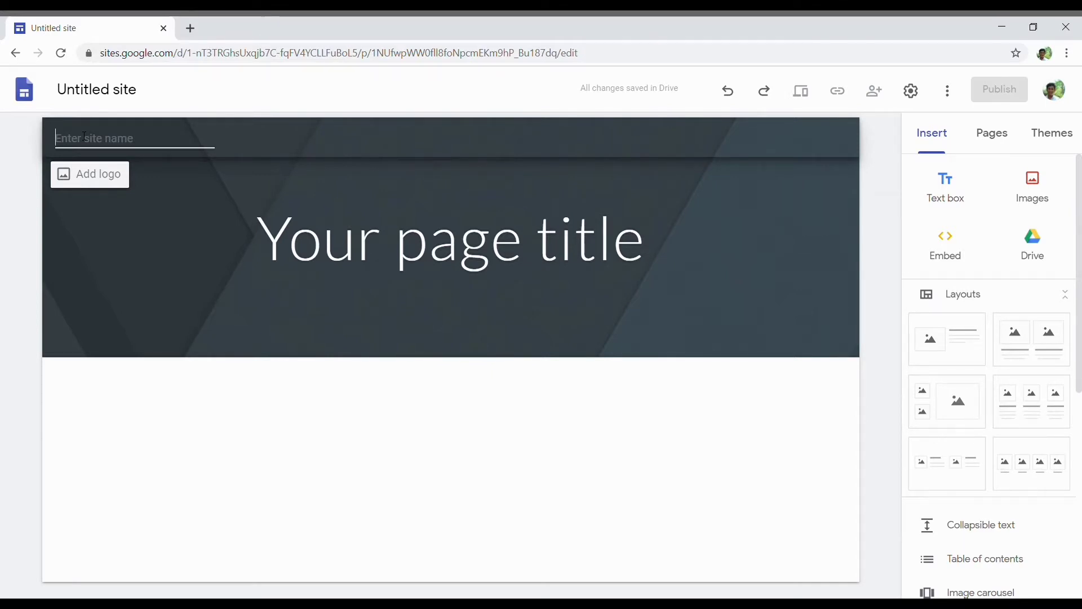
text(google si)
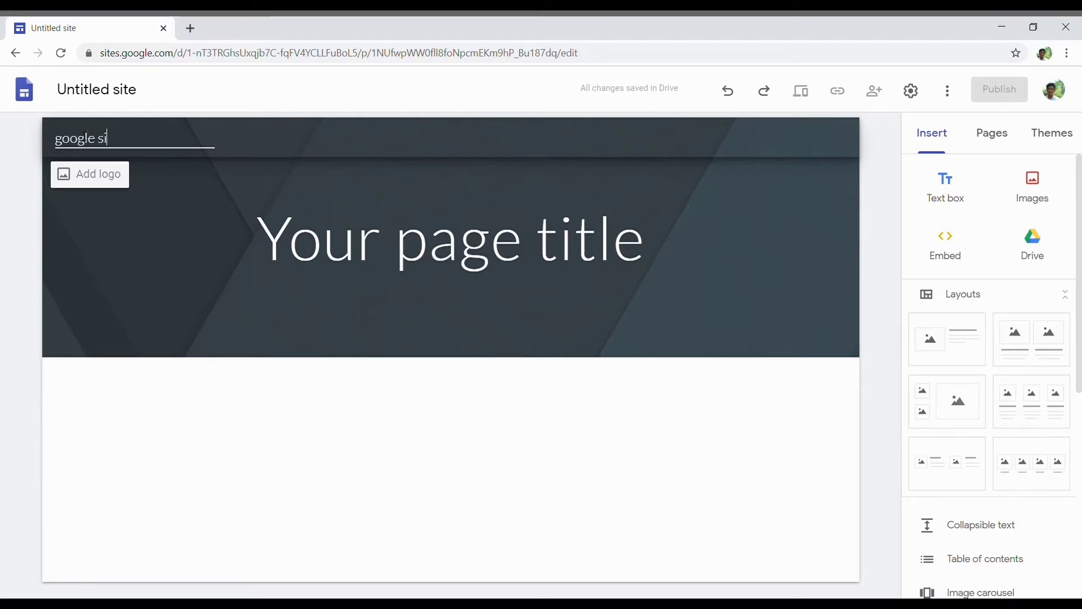
text(te series)
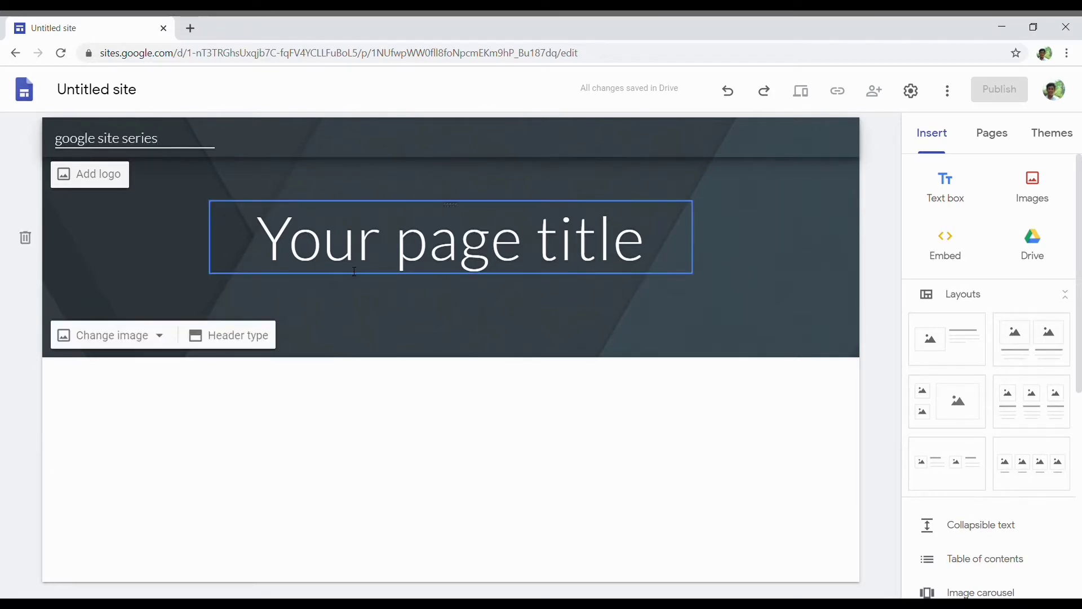
Replace the placeholder page title with the site owner's name in capitals and centre it in the header
click(354, 271)
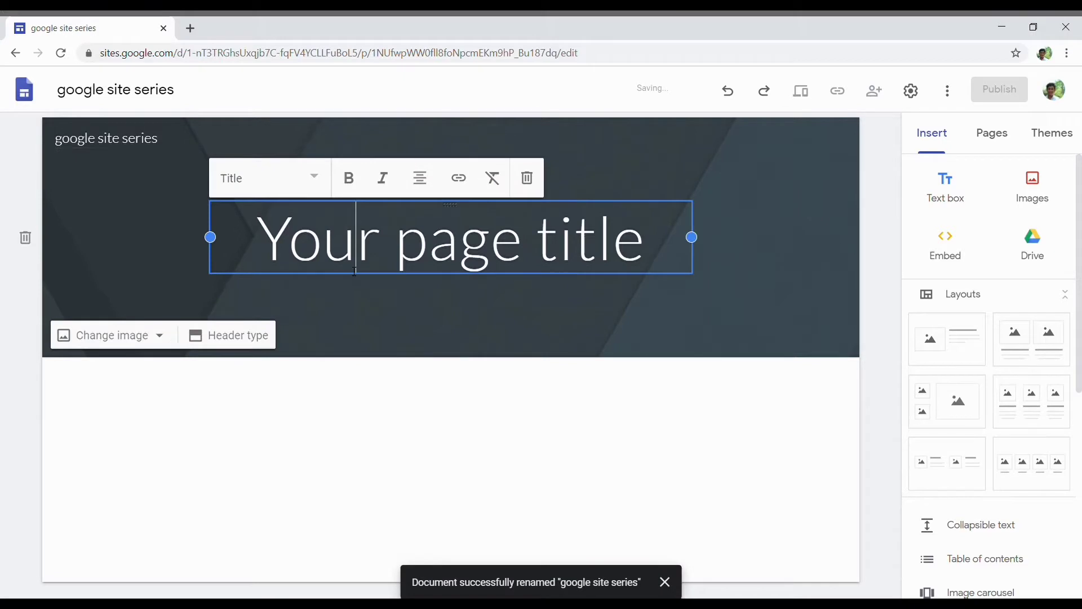
click(671, 237)
key(BackSpace)
key(BackSpace)
key(BackSpace)
key(BackSpace)
key(BackSpace)
key(BackSpace)
key(BackSpace)
key(BackSpace)
key(BackSpace)
key(BackSpace)
key(BackSpace)
key(BackSpace)
key(BackSpace)
key(BackSpace)
key(BackSpace)
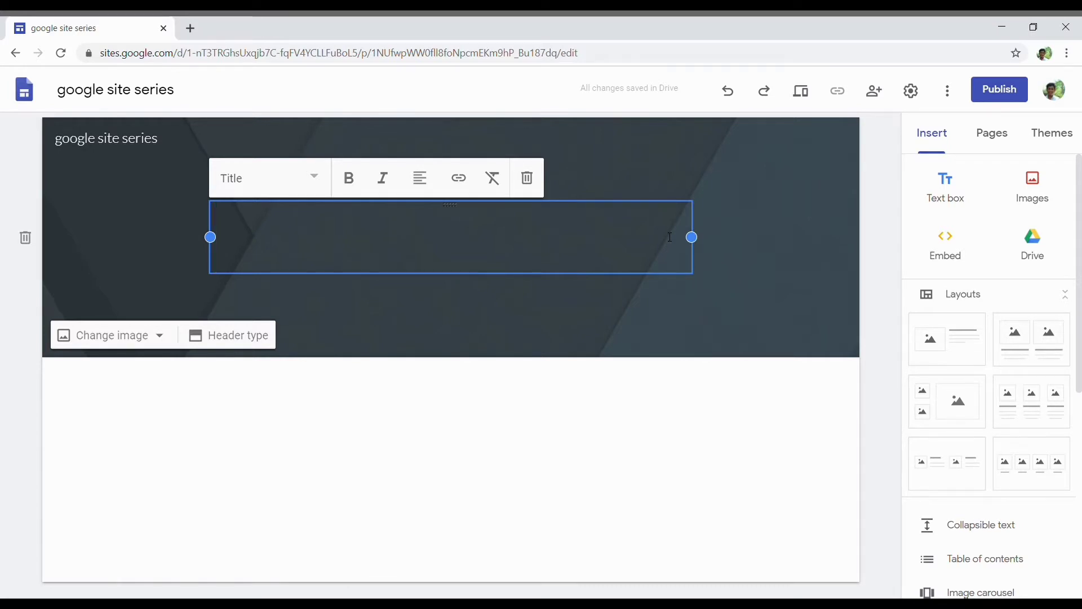
text(aa)
key(BackSpace)
key(BackSpace)
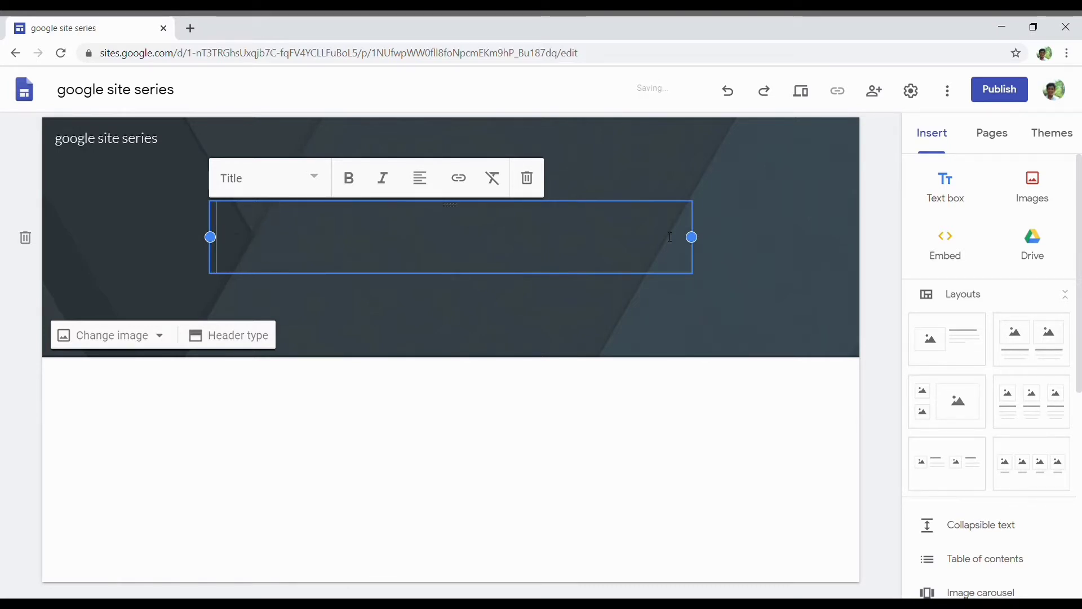
text(AAR)
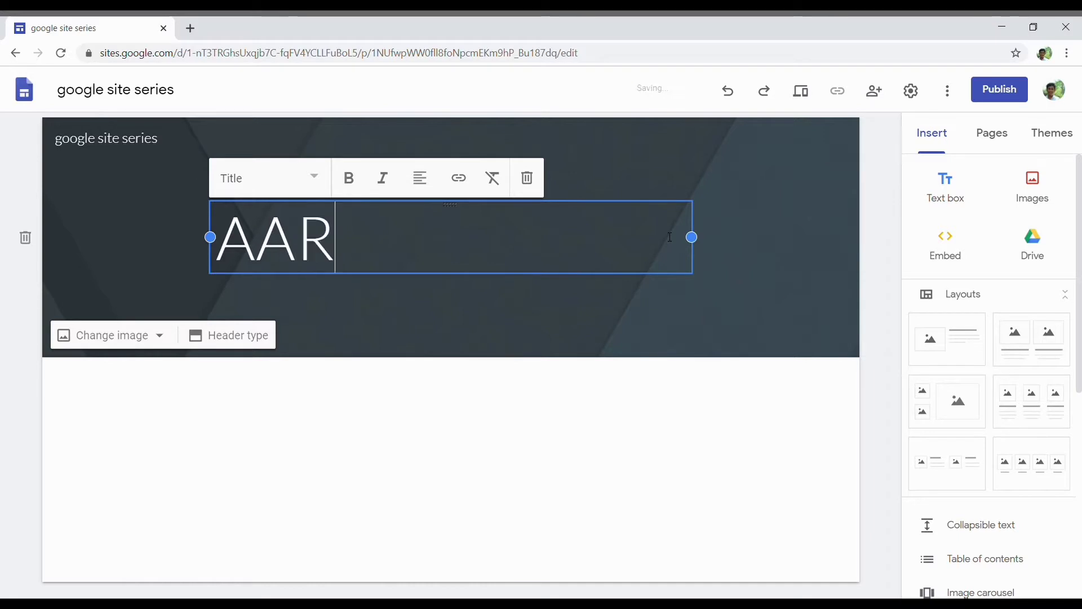
key(BackSpace)
text(T)
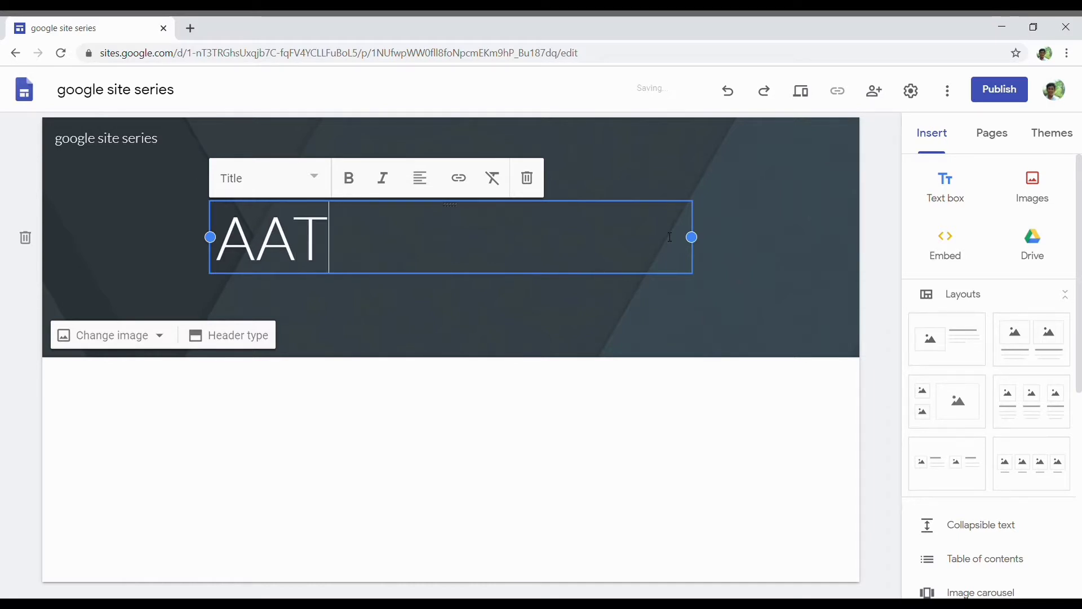
text(ISH G)
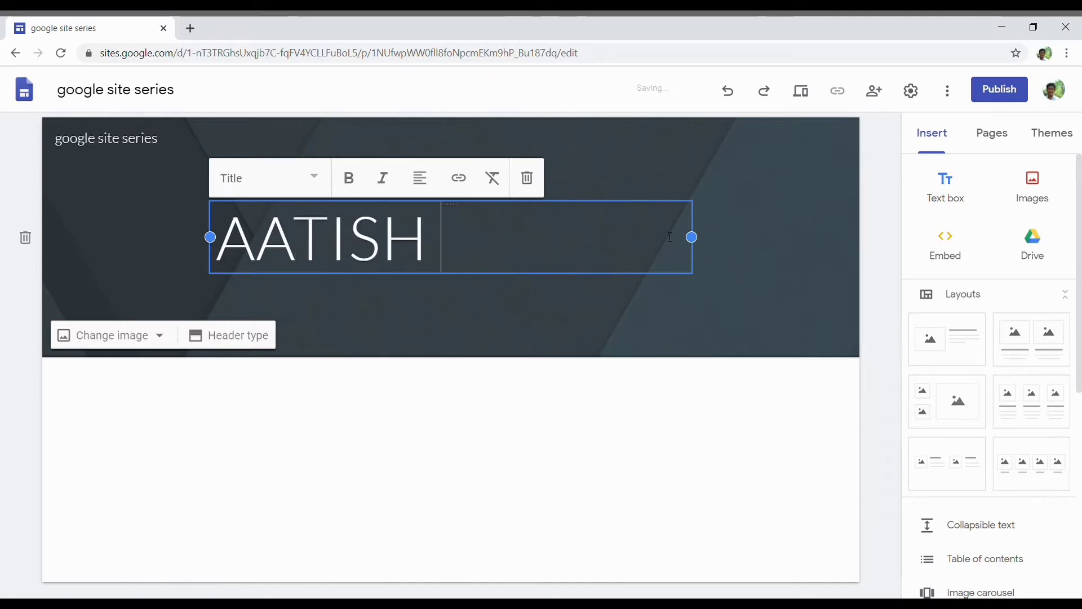
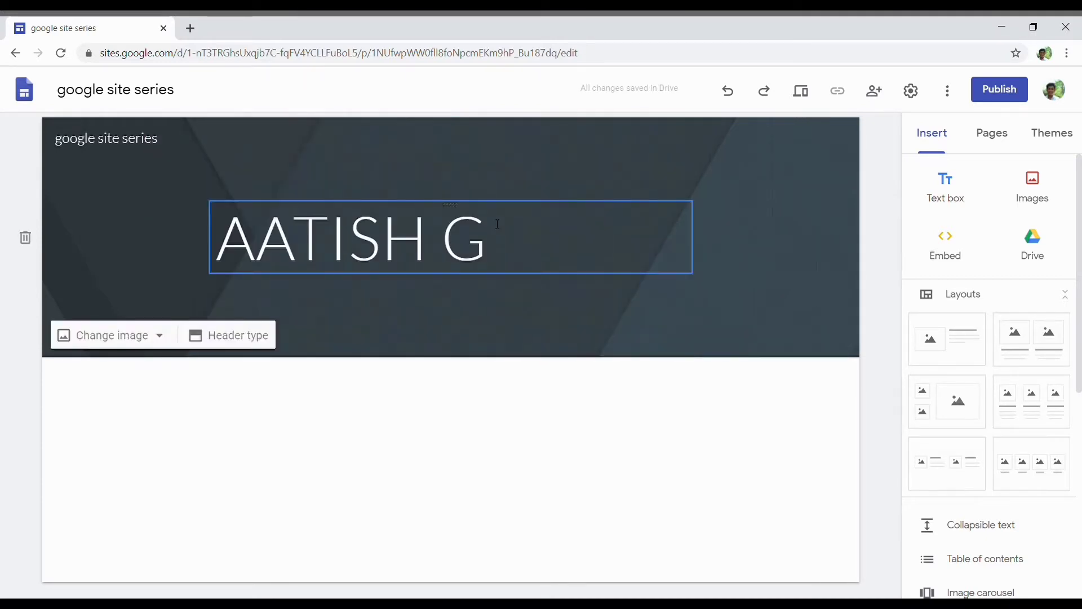
click(228, 237)
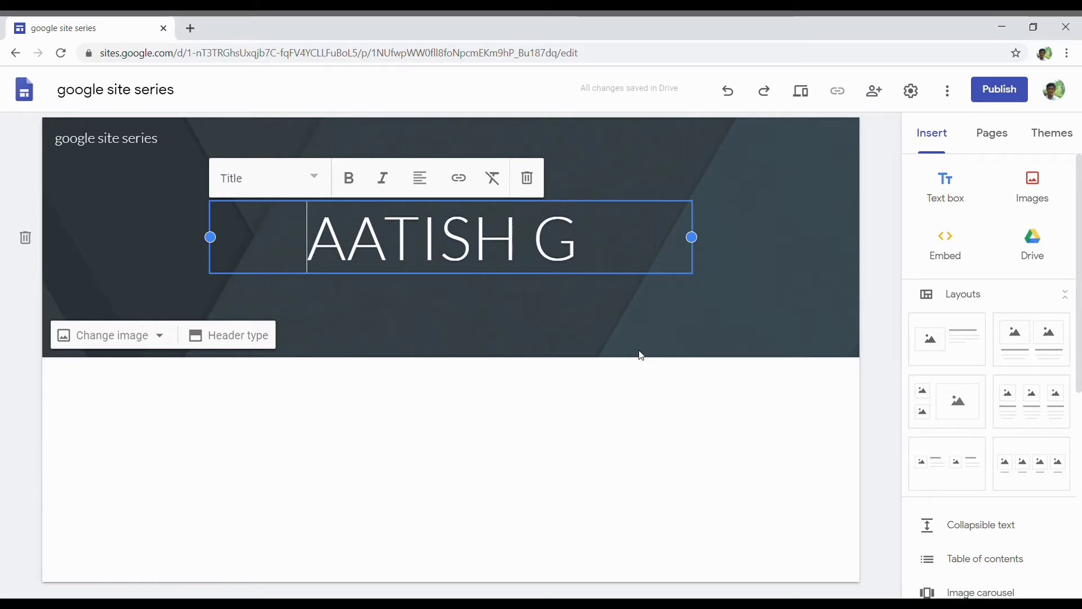
click(652, 445)
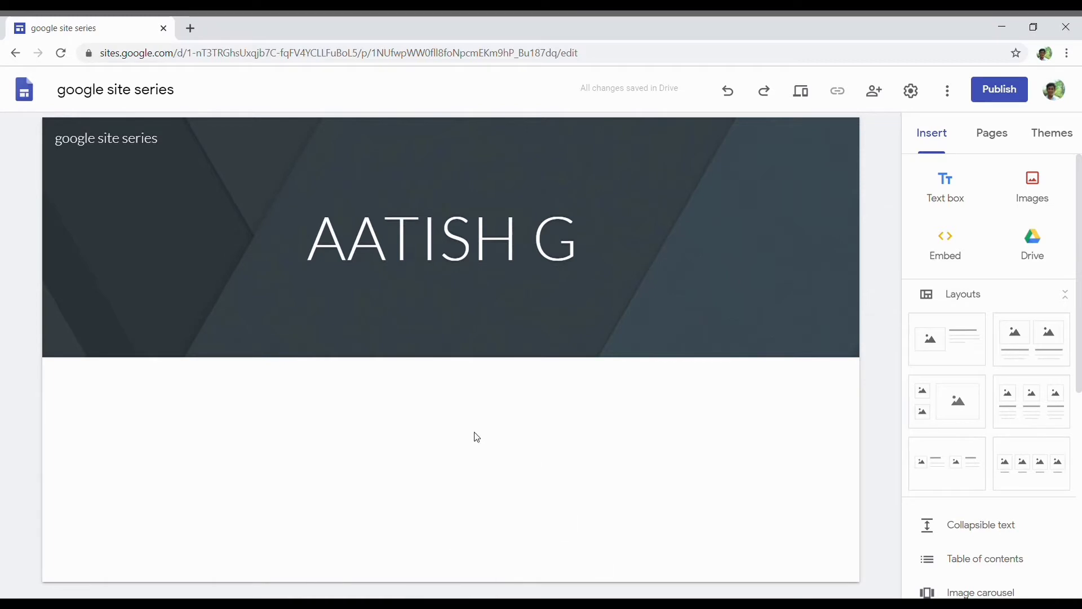
Add a site logo by searching Google Images for "google sites logo" and selecting the first Google Sites icon
mouse_move(216, 346)
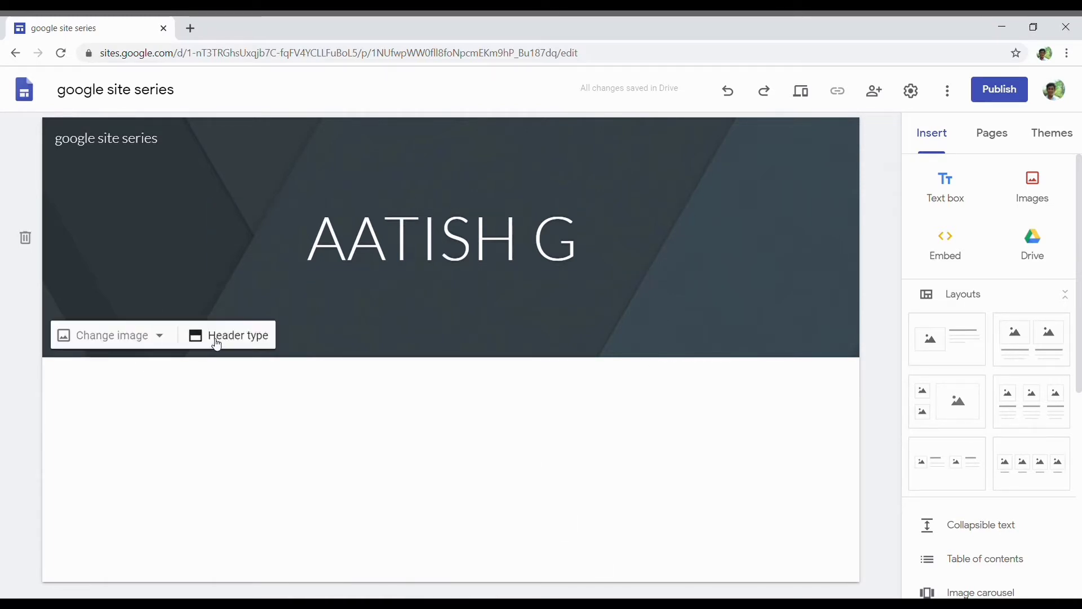
mouse_move(104, 176)
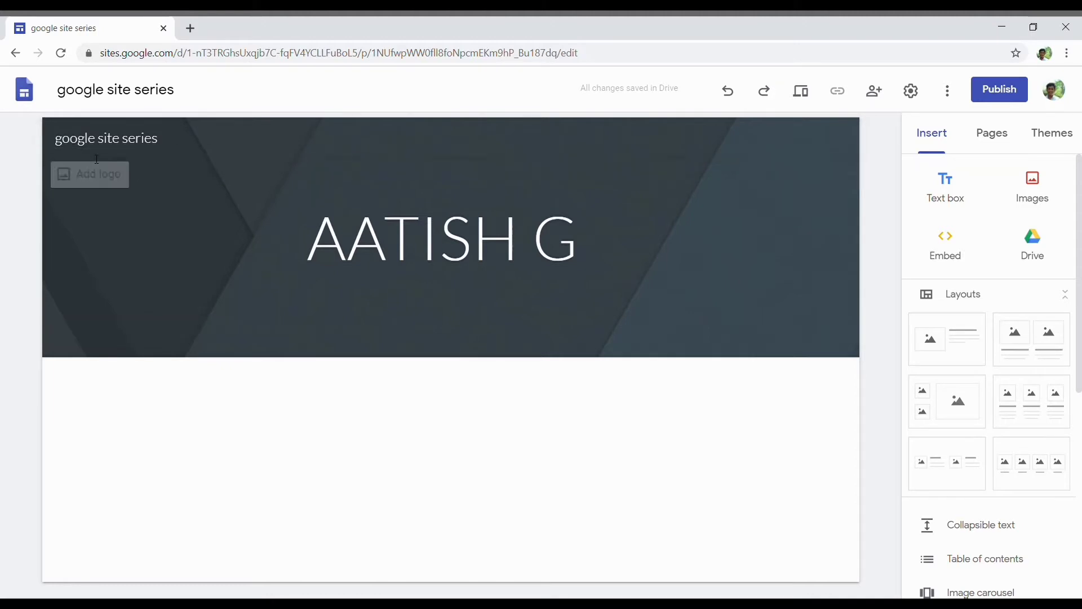
click(88, 180)
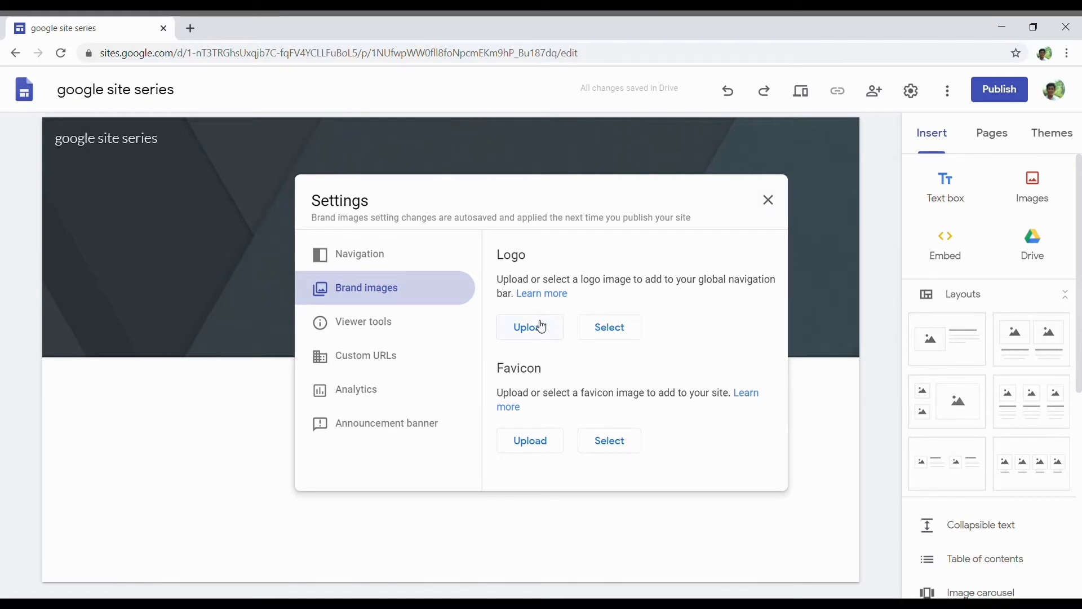
click(610, 328)
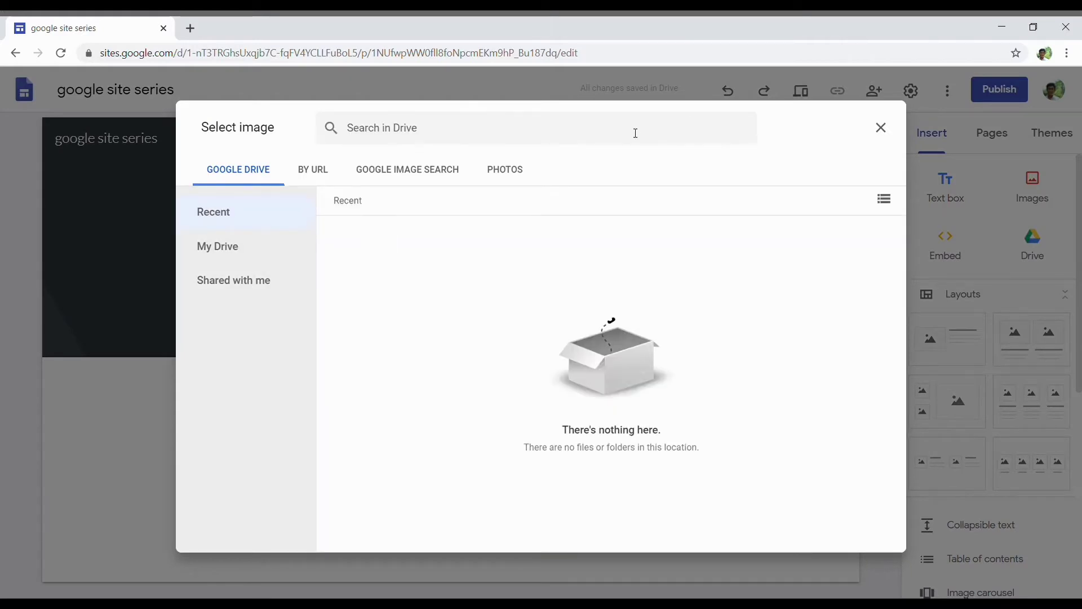
click(437, 171)
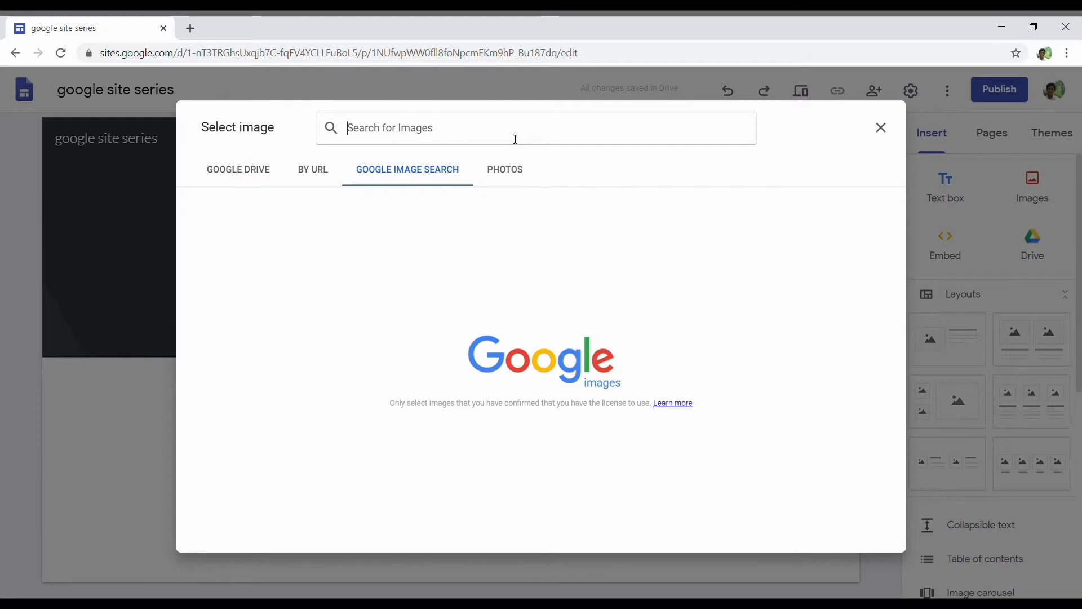
text(googl)
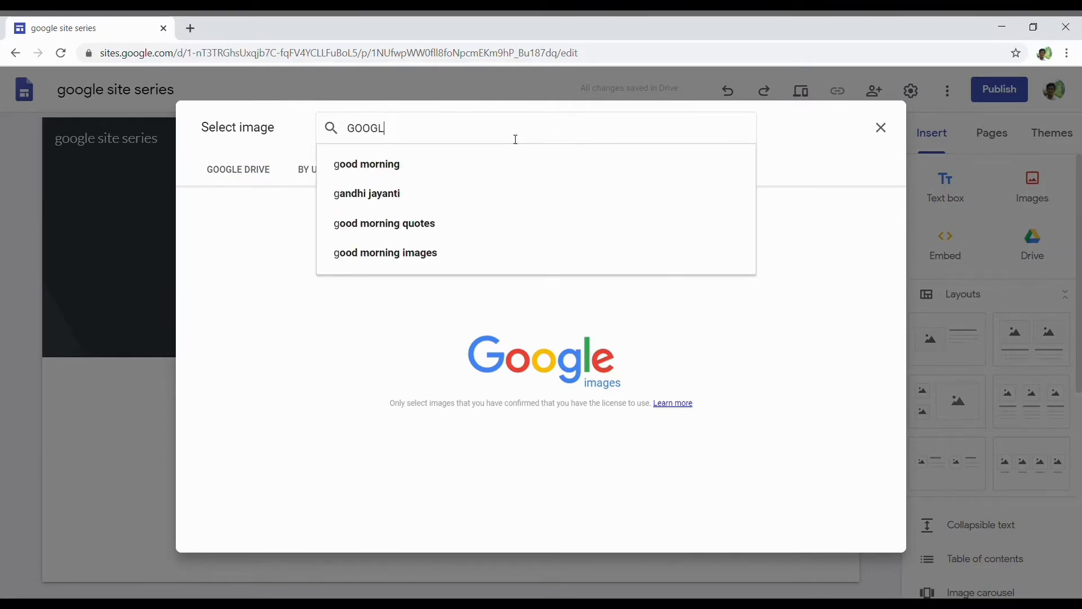
text(e site)
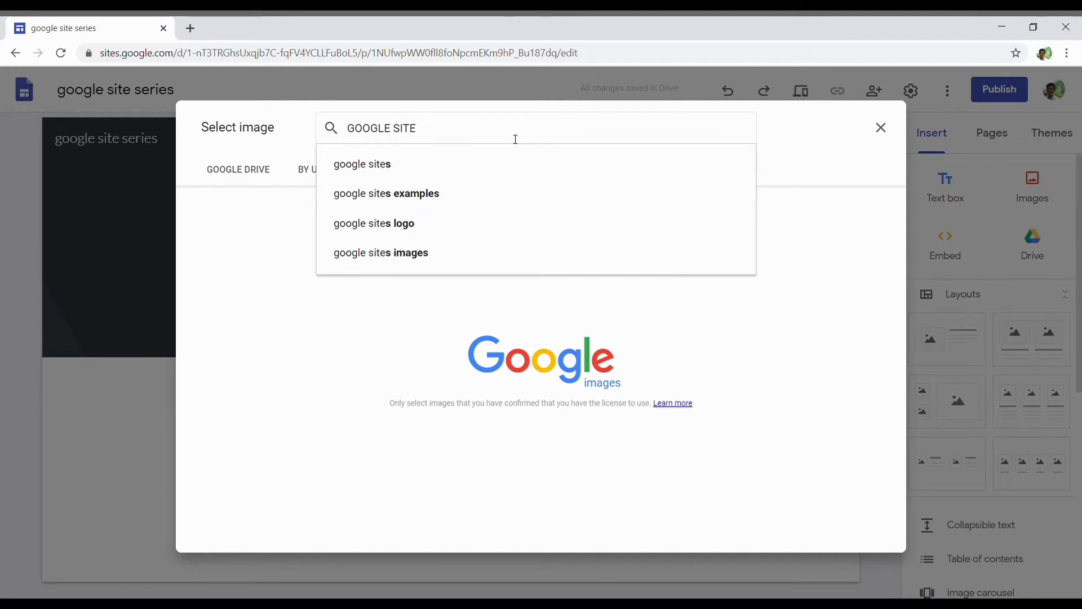
click(417, 223)
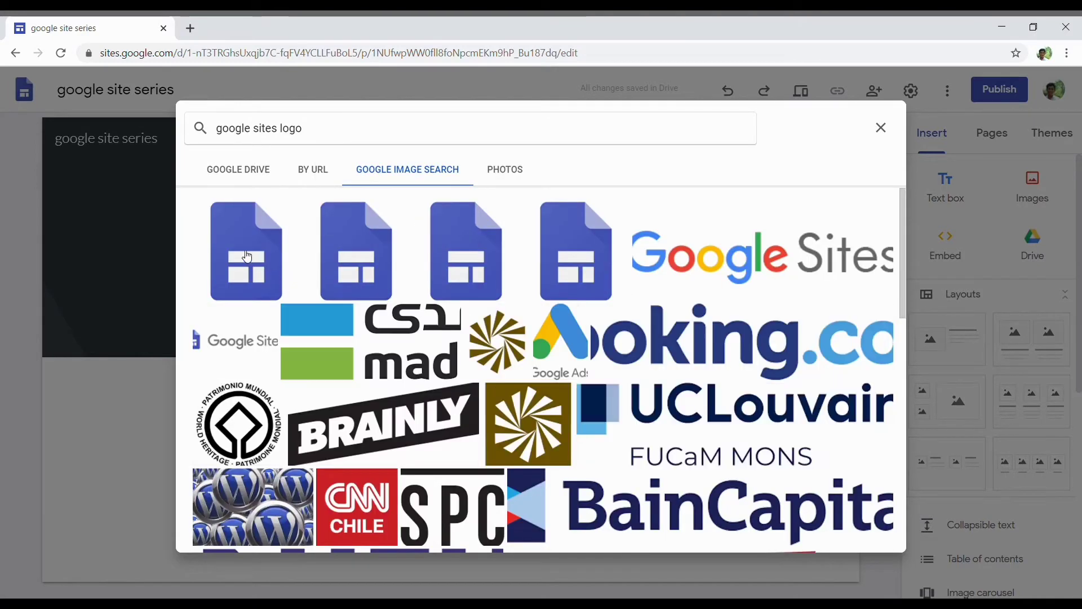
double_click(247, 256)
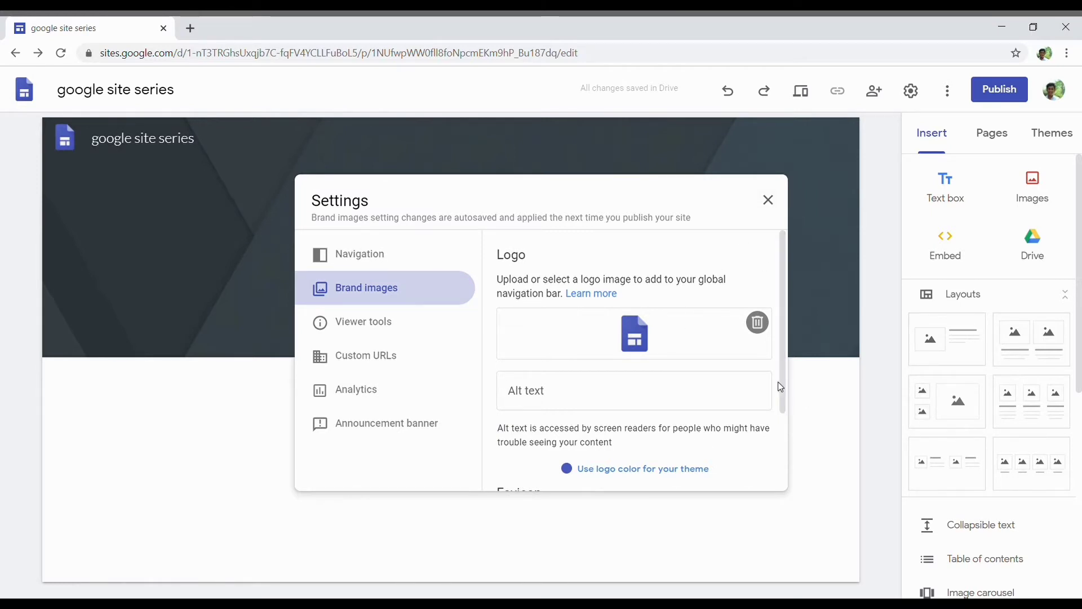
Try entering a custom www address in the site's custom URL settings
drag(785, 387, 759, 468)
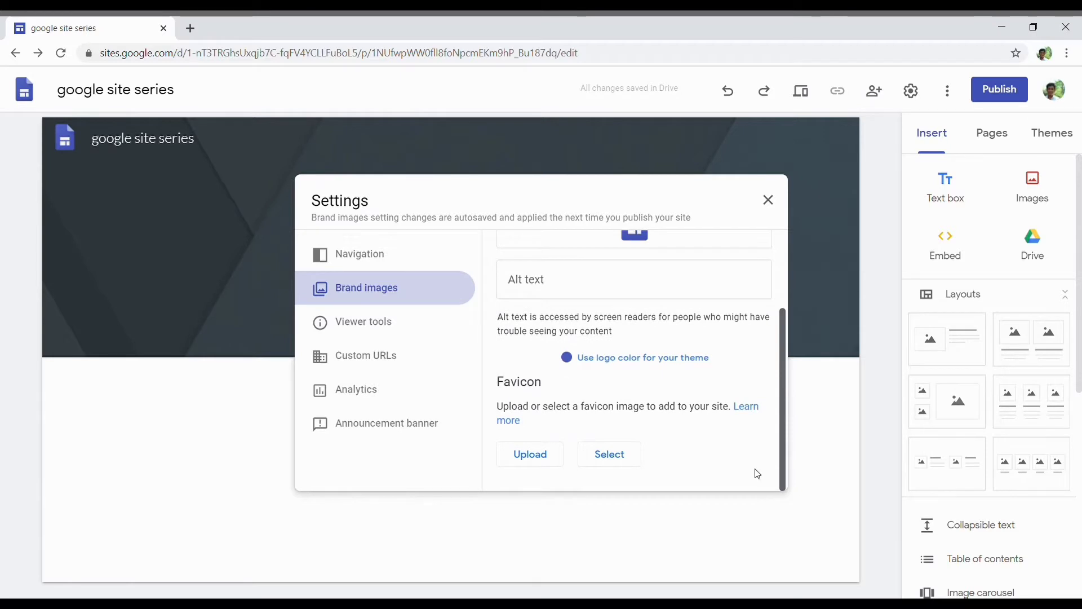
click(337, 365)
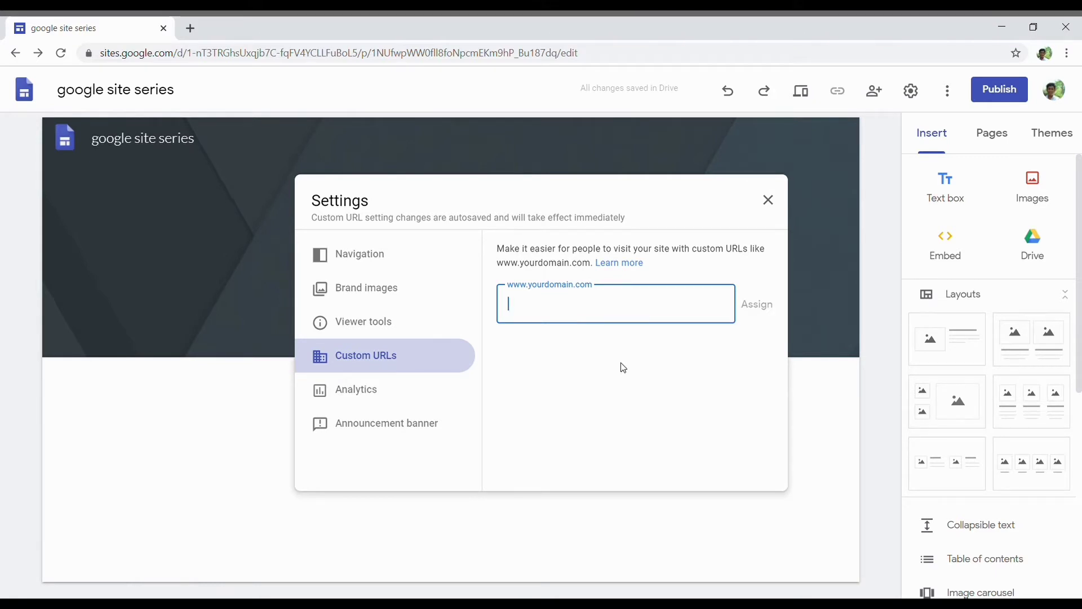
text(www.)
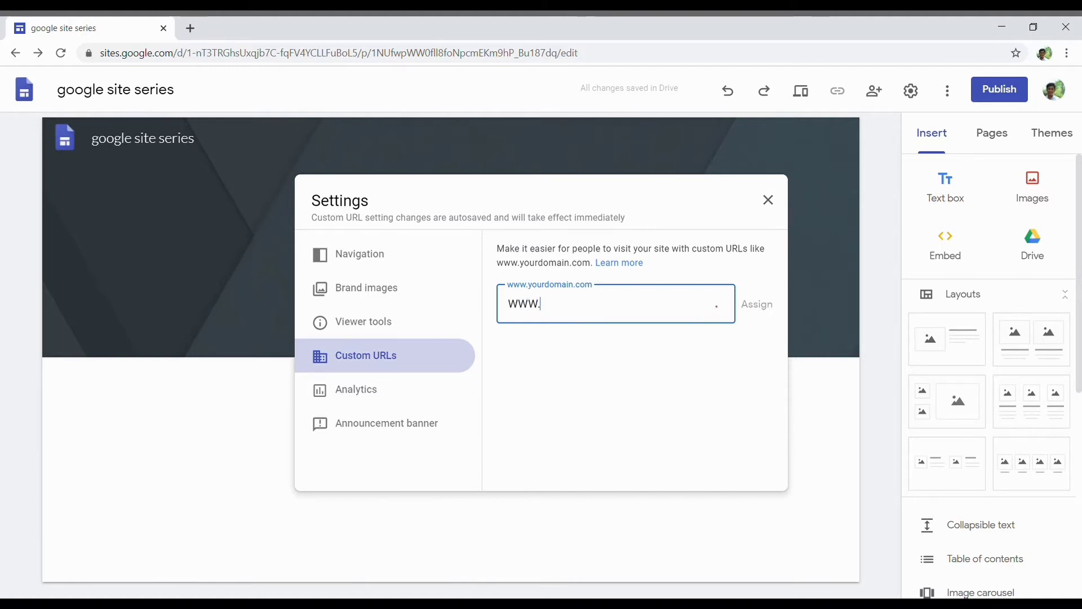
text(AAA)
key(BackSpace)
key(BackSpace)
key(BackSpace)
key(BackSpace)
key(BackSpace)
key(BackSpace)
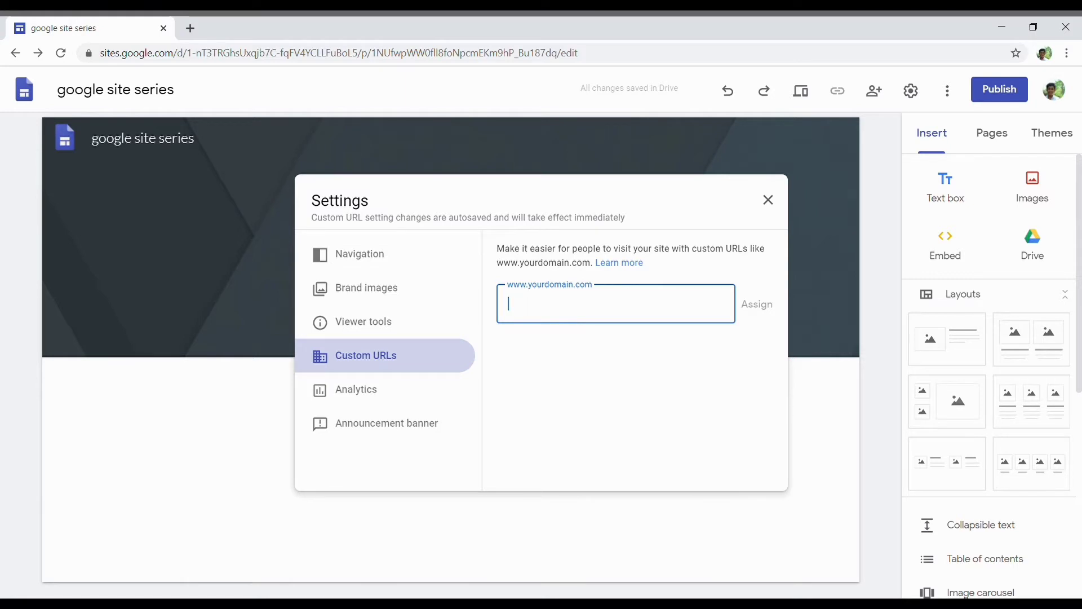
text(W)
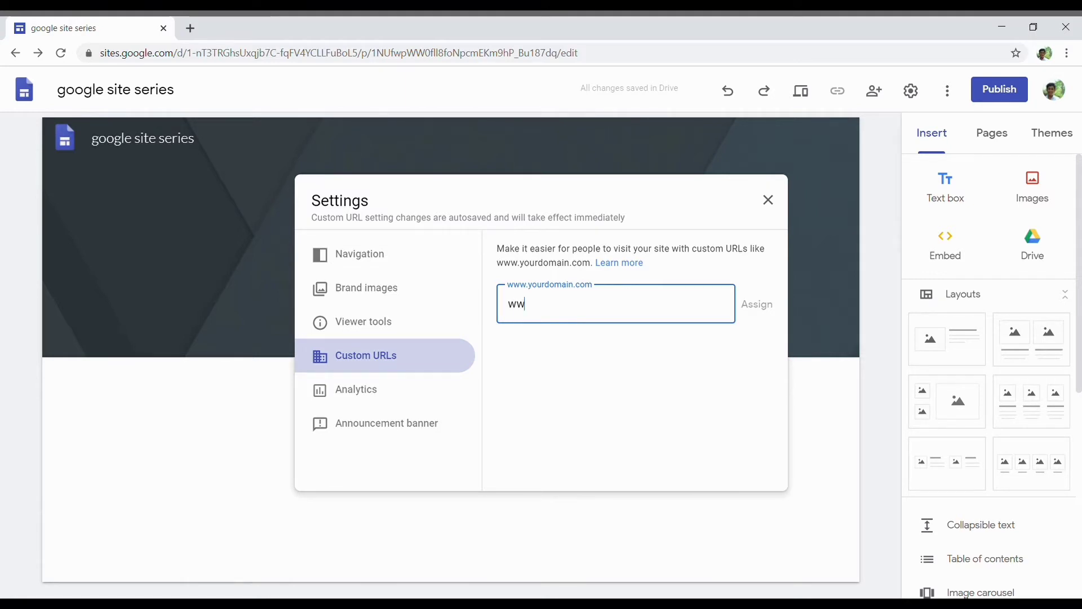
text(aatishg)
key(BackSpace)
key(BackSpace)
key(BackSpace)
key(BackSpace)
key(BackSpace)
key(BackSpace)
key(BackSpace)
key(BackSpace)
key(BackSpace)
key(BackSpace)
key(BackSpace)
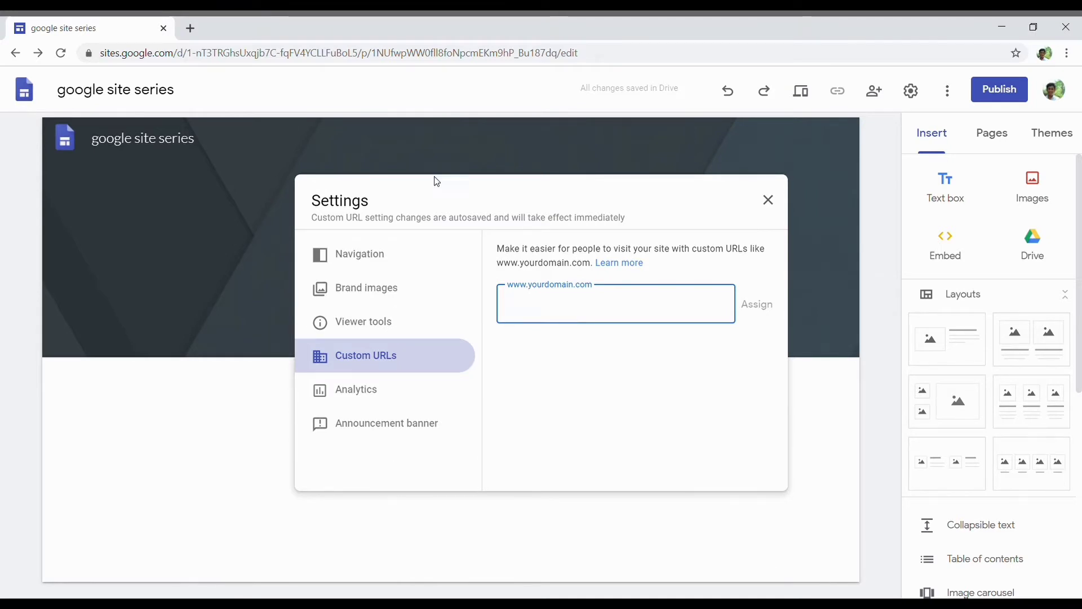
Close the site settings and replace the header image with the gallery photo of a laptop, coffee cup and notepad on a wooden desk
click(778, 206)
click(768, 201)
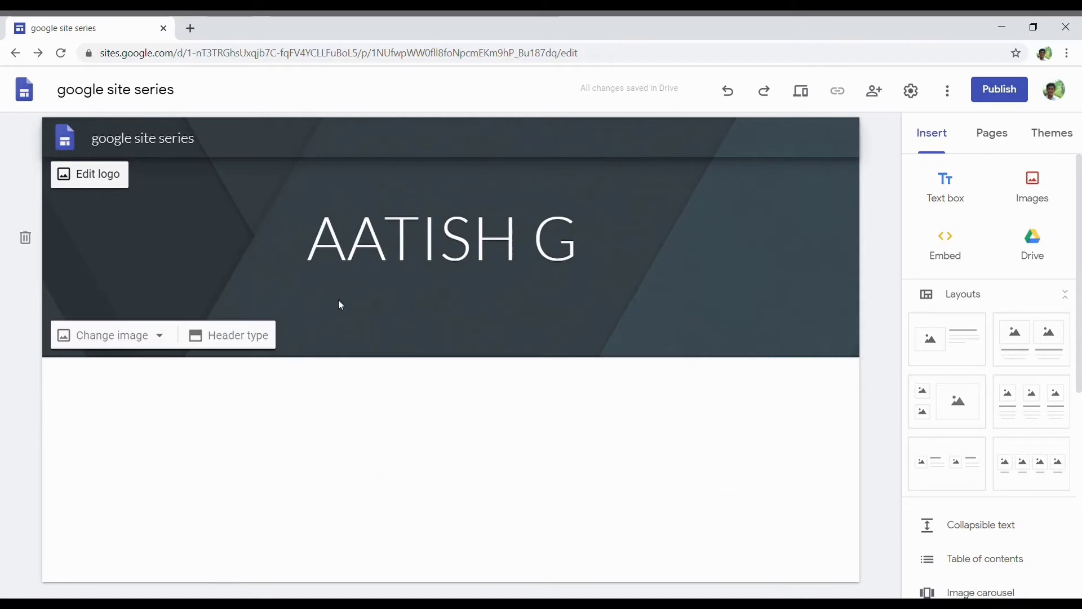
click(161, 337)
click(125, 414)
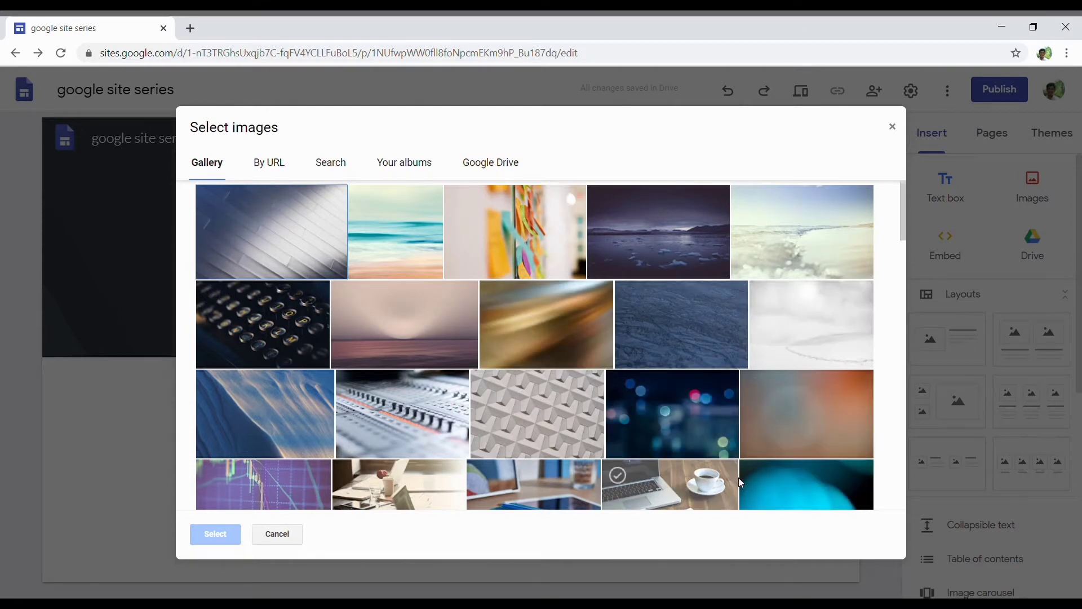
click(631, 492)
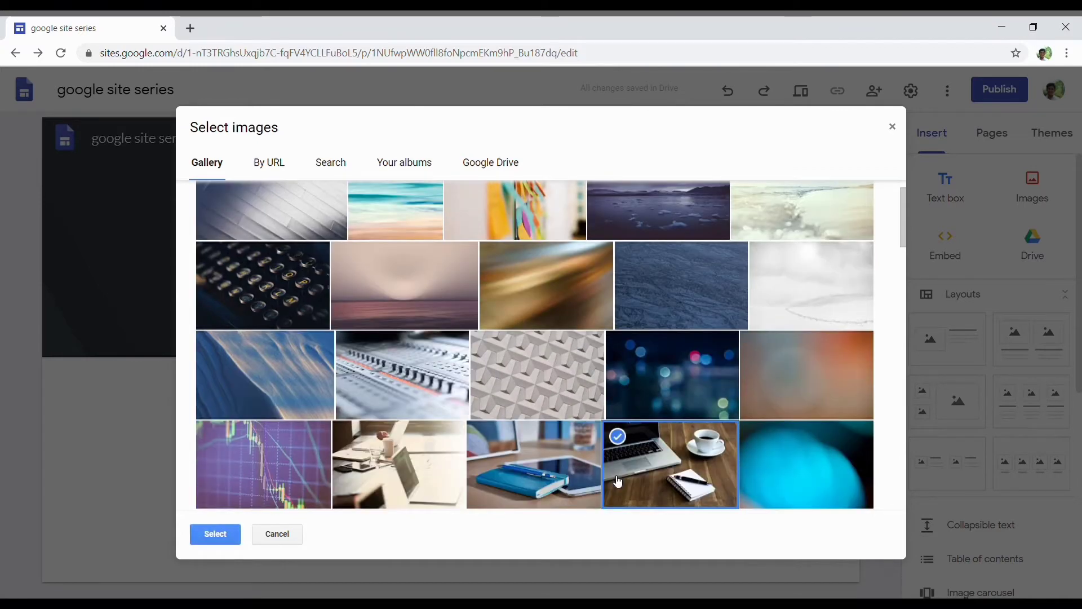
click(228, 536)
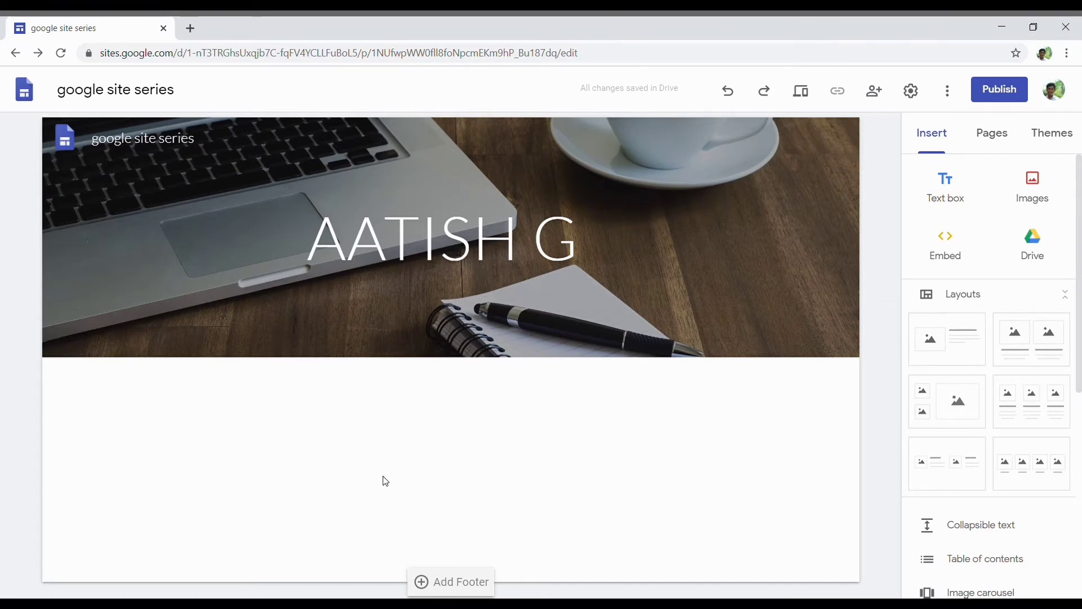
Look through the insertable elements, the site's page list and the available themes
mouse_move(528, 331)
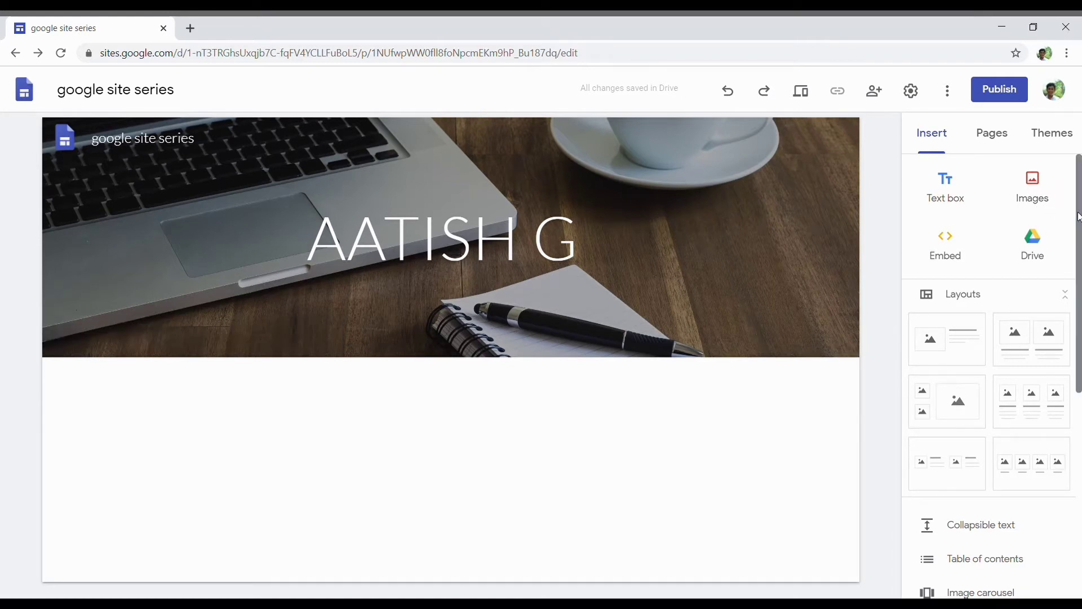
drag(1079, 220, 1054, 519)
drag(1069, 363, 1062, 130)
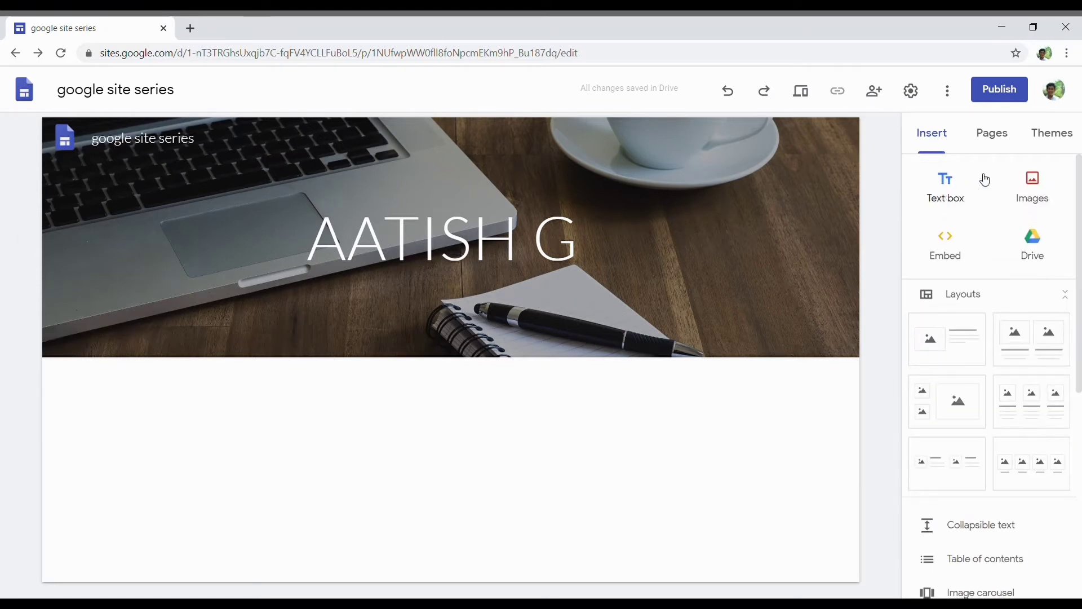
click(1005, 140)
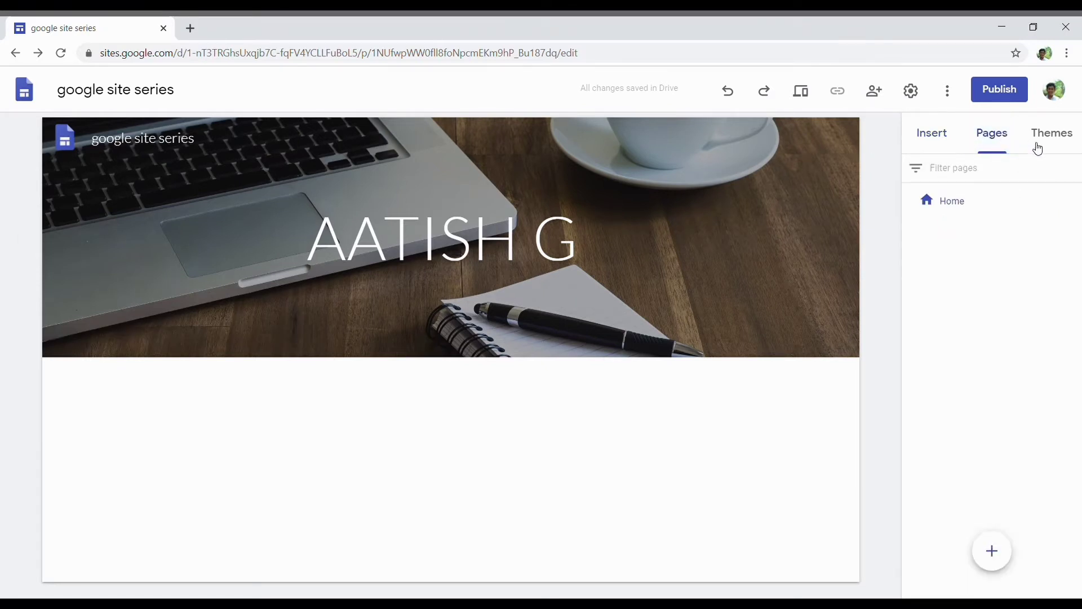
click(1065, 135)
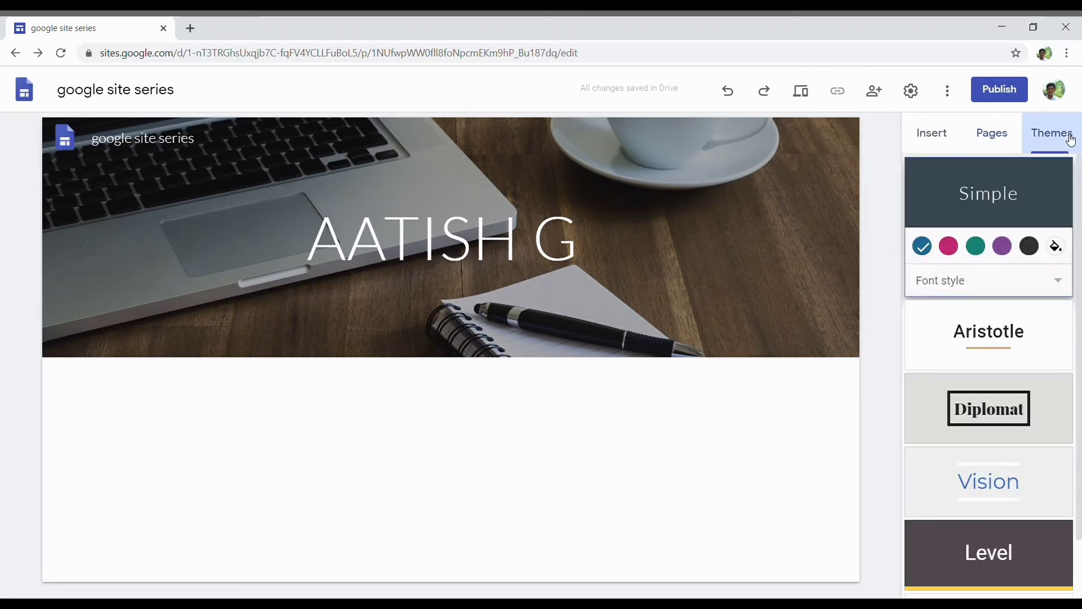
click(943, 142)
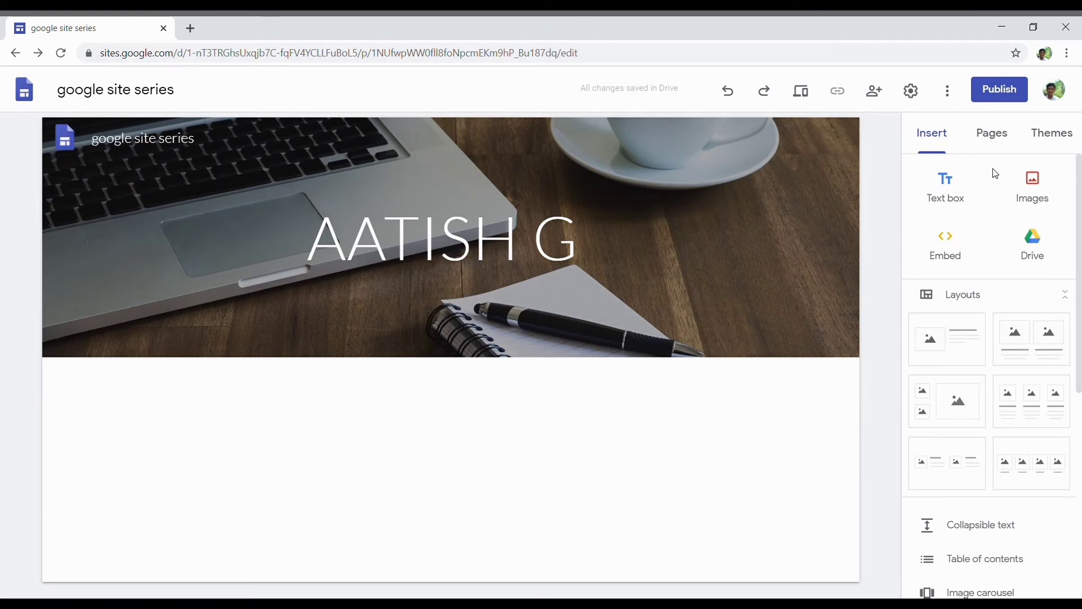
mouse_move(739, 260)
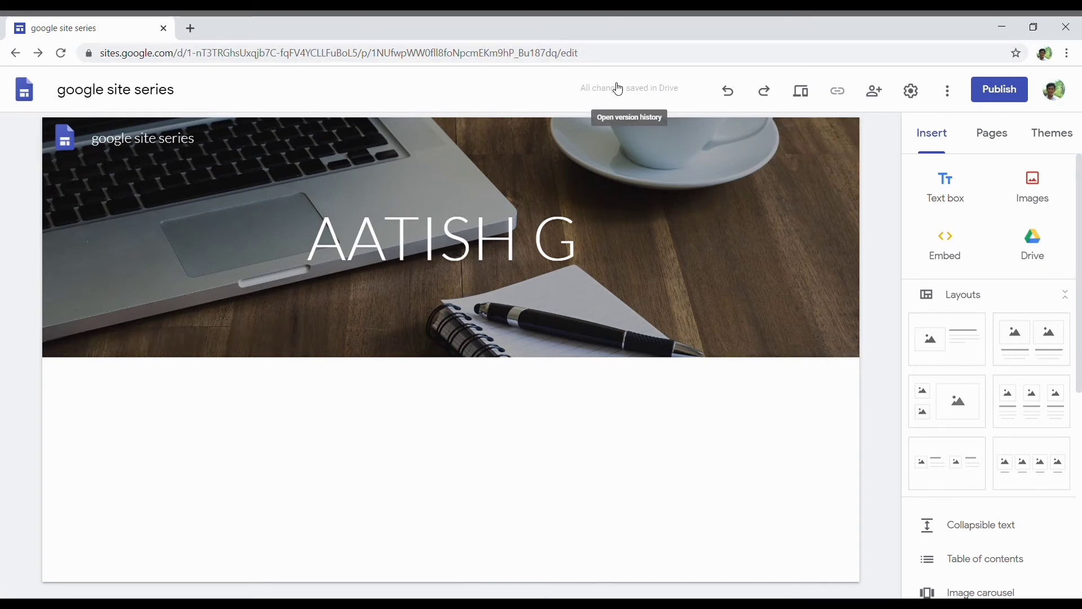
click(543, 232)
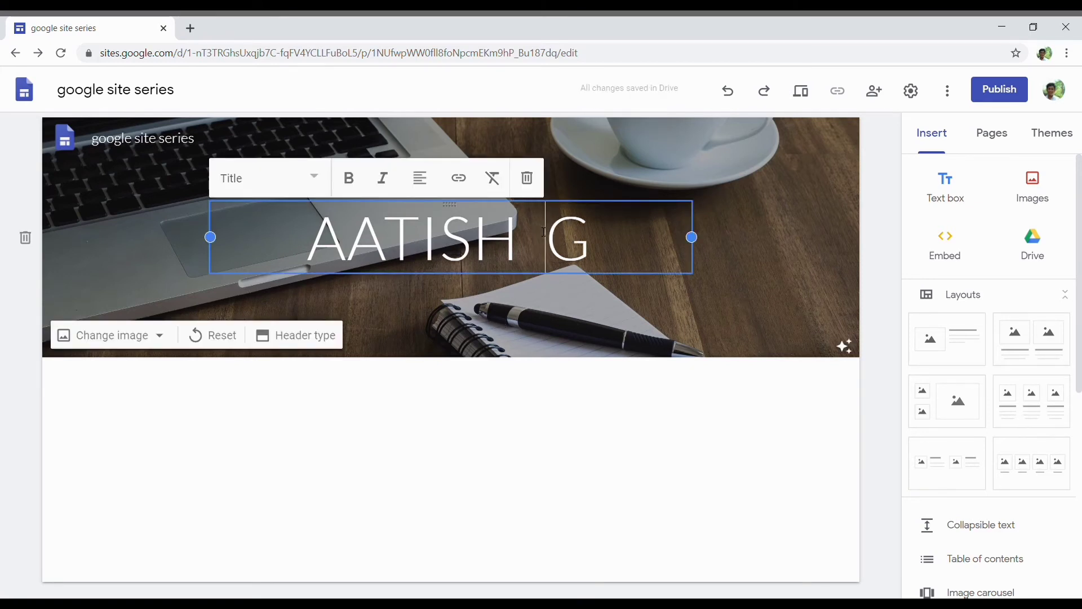
key(BackSpace)
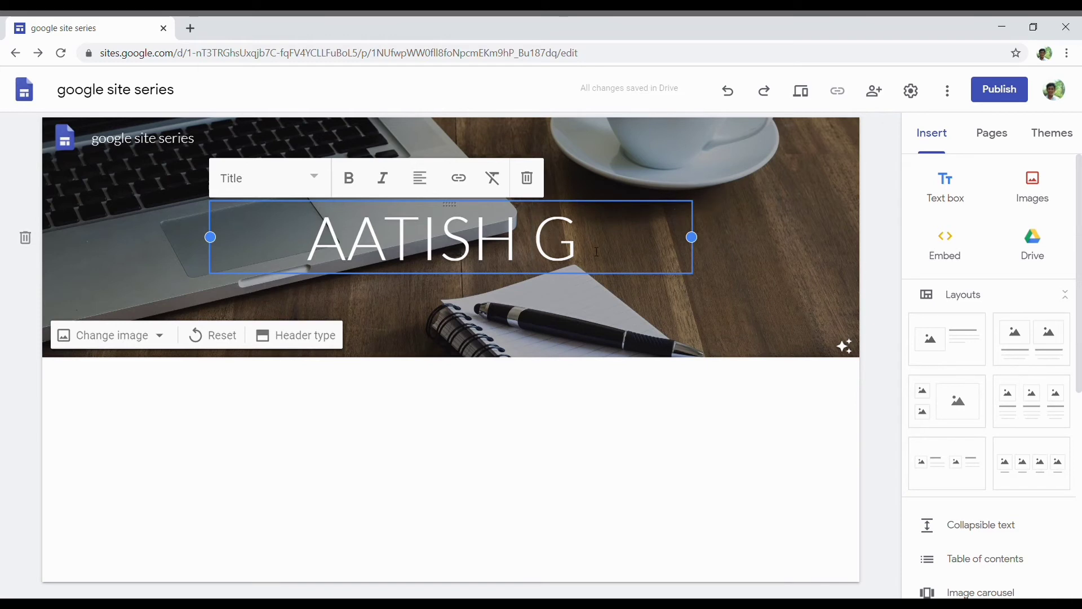
click(733, 299)
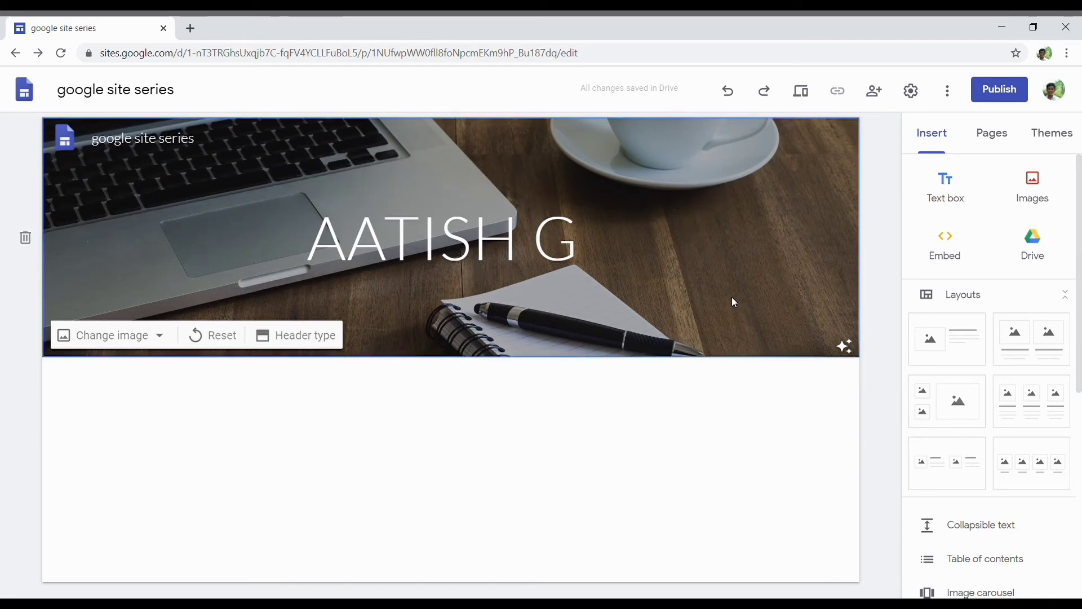